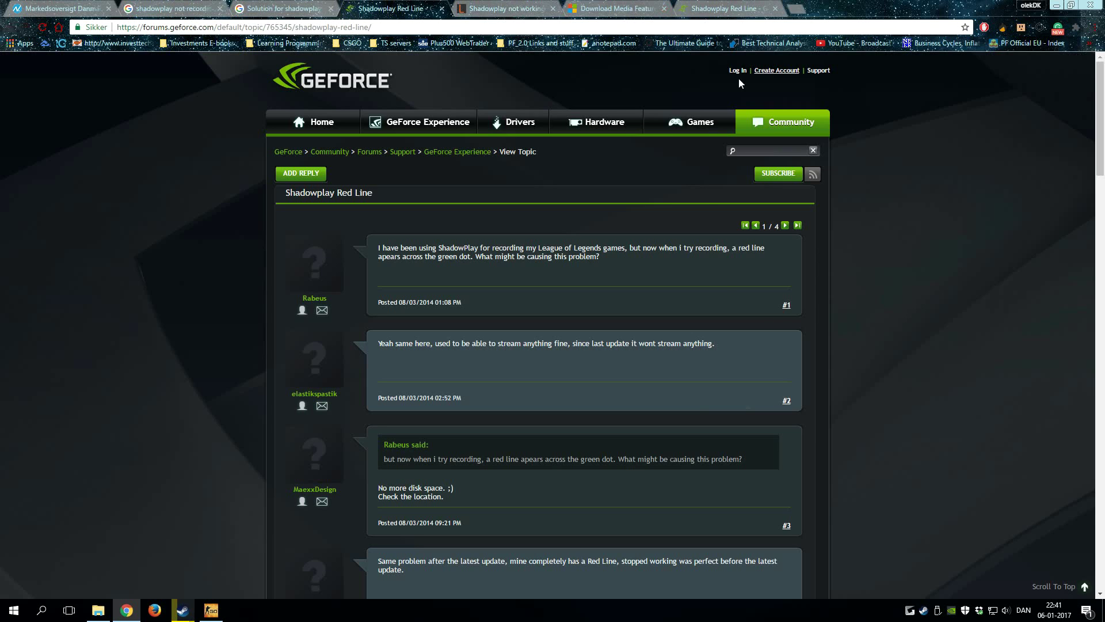
Step: Read through the Shadowplay Red Line thread and advance to its page 2
{"action": "scroll", "coordinate": [585, 283], "scroll_direction": "down", "scroll_amount": 15}
{"action": "scroll", "coordinate": [513, 282], "scroll_direction": "down", "scroll_amount": 4}
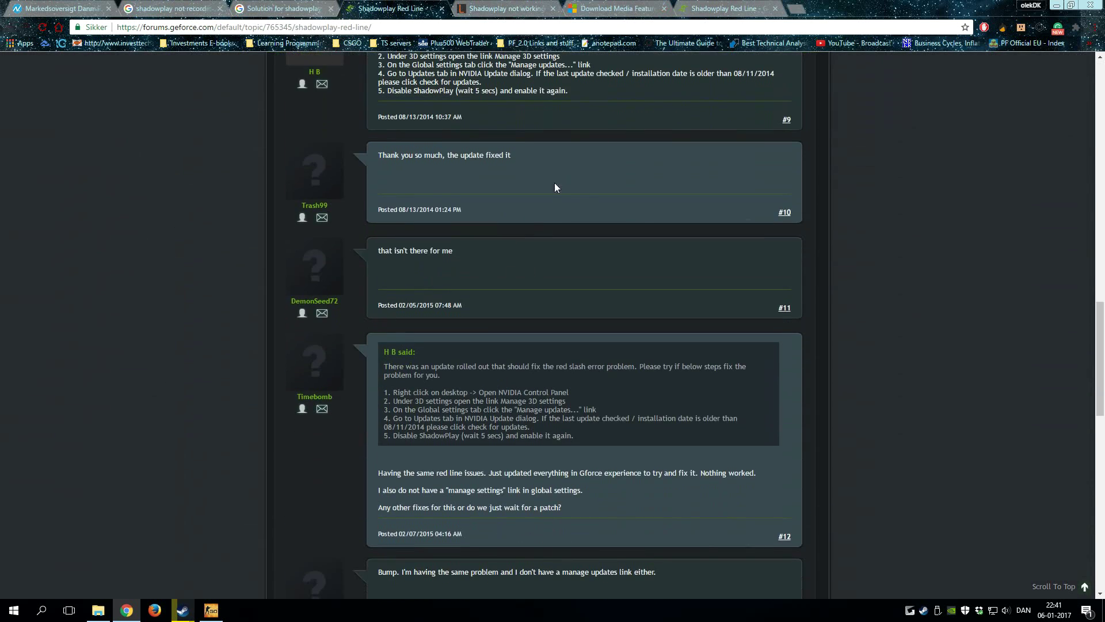
{"action": "scroll", "coordinate": [554, 182], "scroll_direction": "up", "scroll_amount": 3}
{"action": "scroll", "coordinate": [546, 311], "scroll_direction": "down", "scroll_amount": 15}
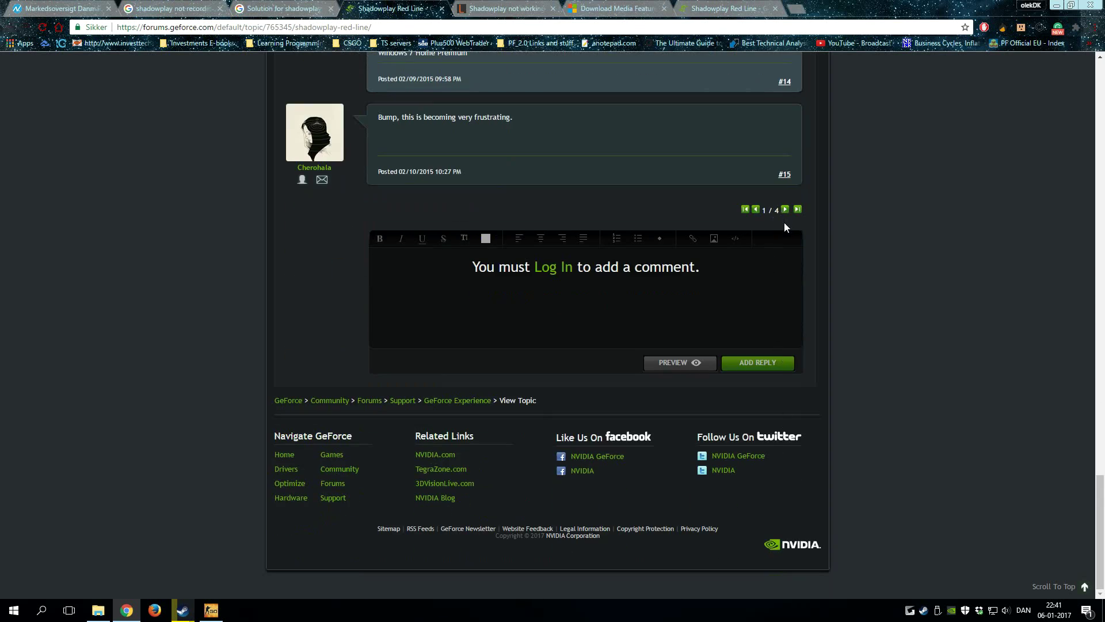
{"action": "scroll", "coordinate": [784, 223], "scroll_direction": "up", "scroll_amount": 6}
{"action": "scroll", "coordinate": [756, 468], "scroll_direction": "down", "scroll_amount": 6}
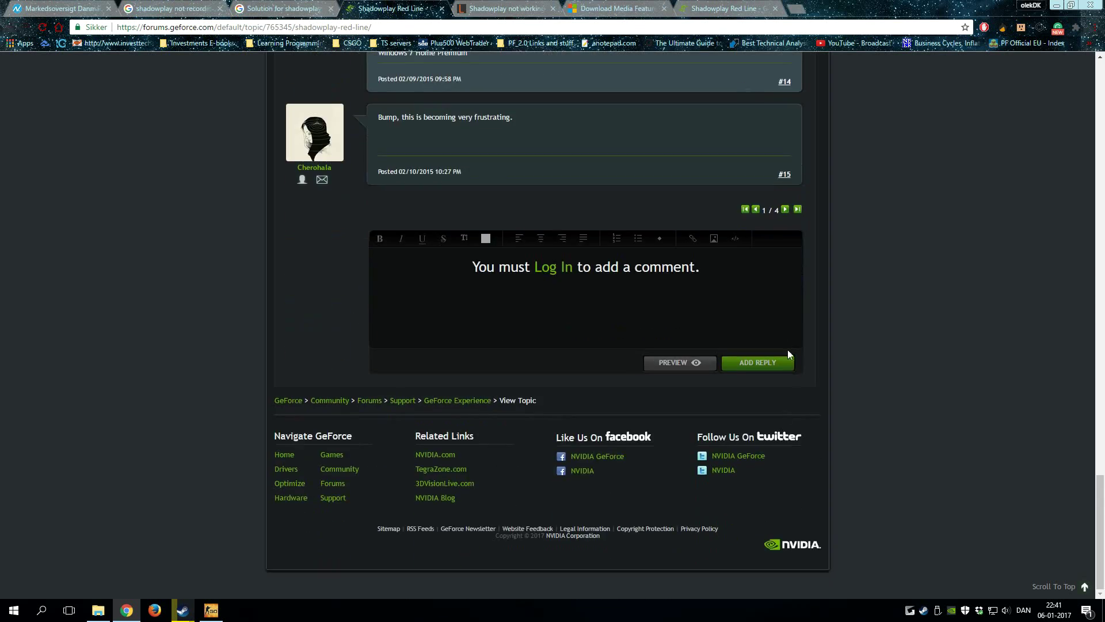
{"action": "left_click", "coordinate": [786, 211]}
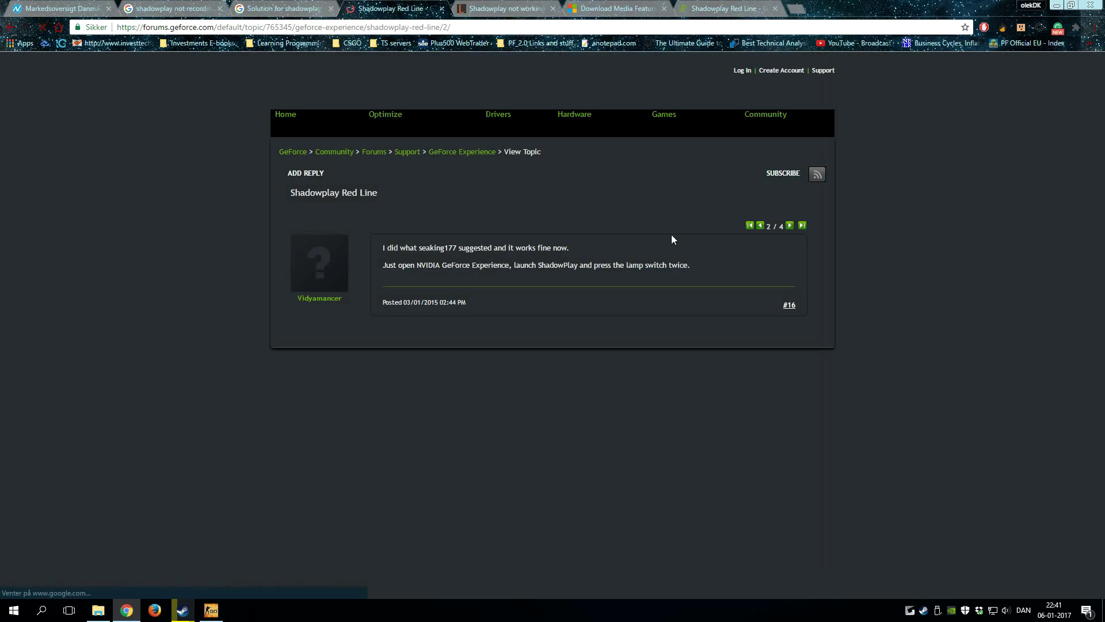
Step: Skim page 2 of the thread, then return to the Google search results tab
{"action": "scroll", "coordinate": [537, 286], "scroll_direction": "down", "scroll_amount": 15}
{"action": "scroll", "coordinate": [575, 301], "scroll_direction": "down", "scroll_amount": 8}
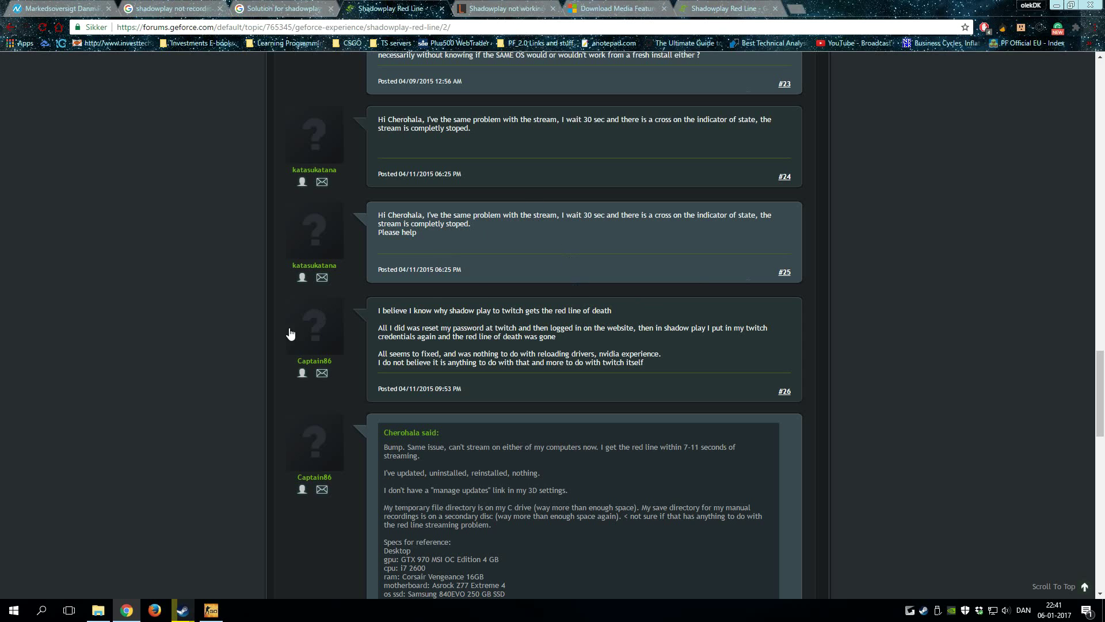
{"action": "scroll", "coordinate": [518, 247], "scroll_direction": "down", "scroll_amount": 14}
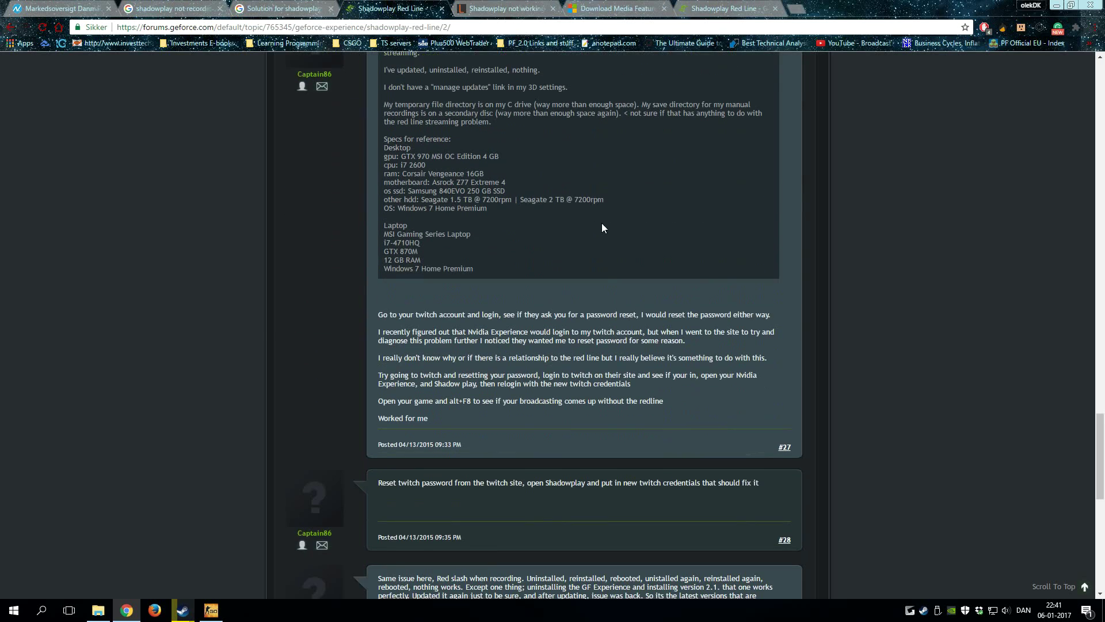
{"action": "left_click", "coordinate": [500, 8]}
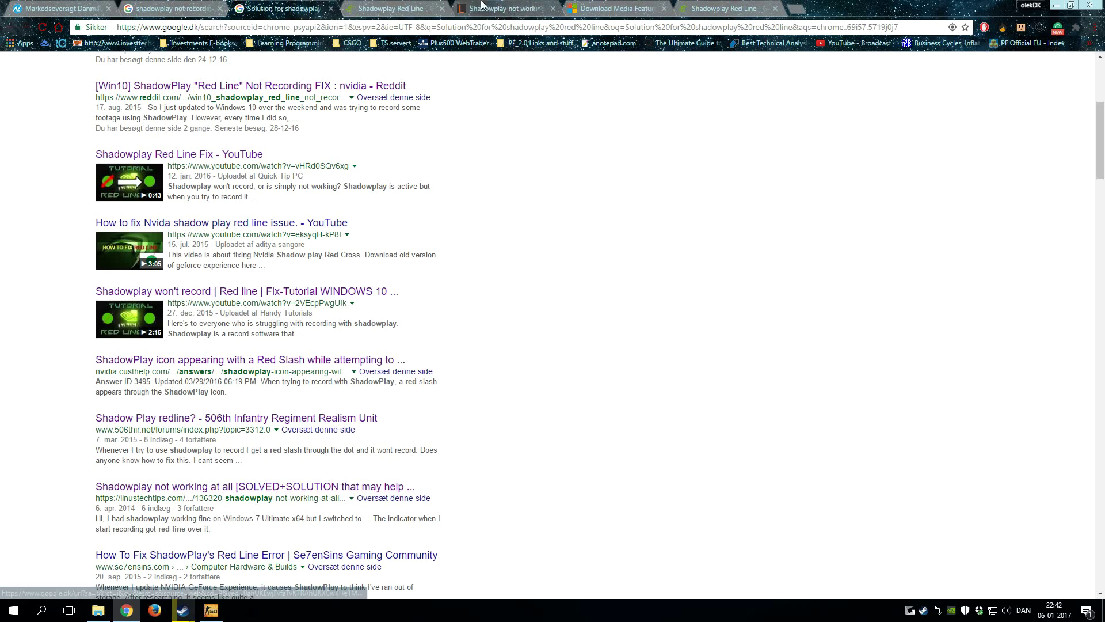
Step: Switch to the Linus Tech Tips 'Shadowplay not working' thread tab
{"action": "left_click", "coordinate": [506, 8]}
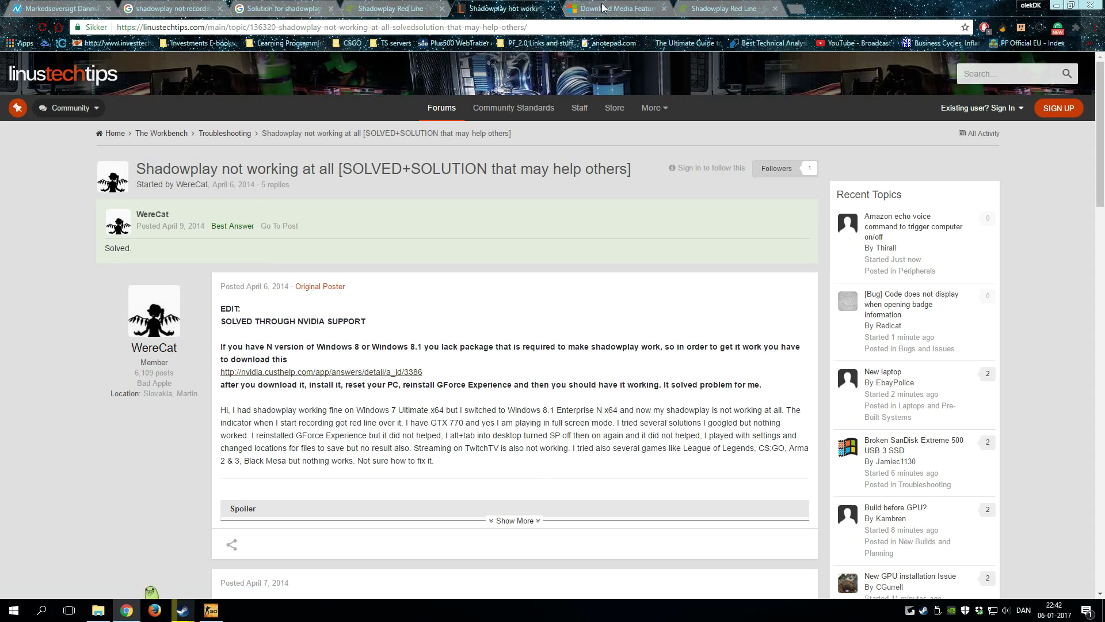
Step: Open the original post's nvidia.custhelp.com support link in a new tab
{"action": "middle_click", "coordinate": [403, 373]}
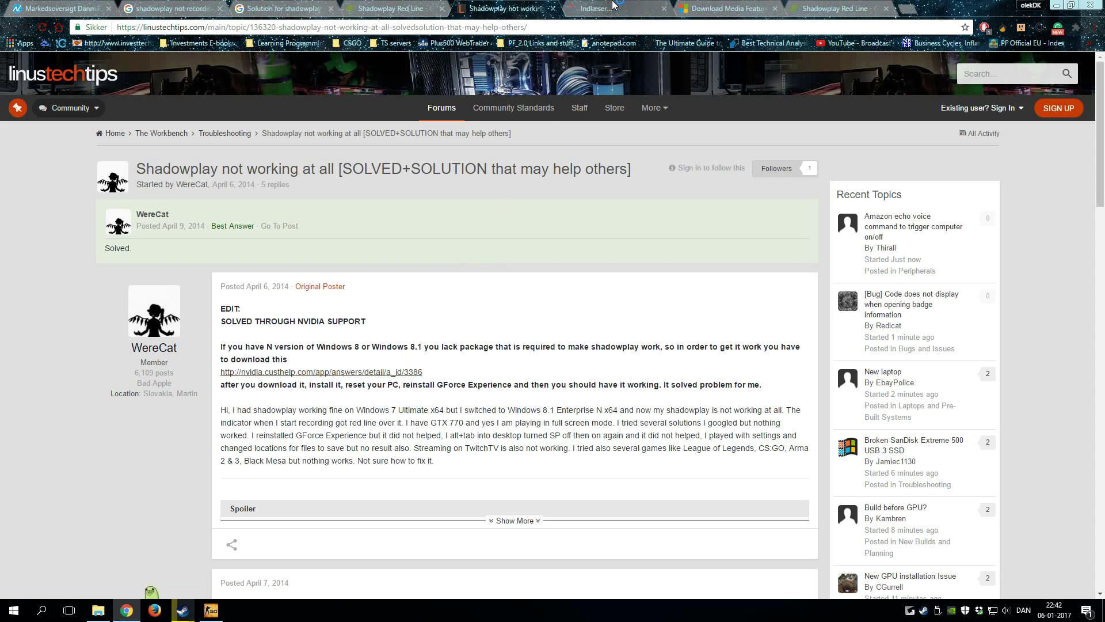
Step: Switch to the NVIDIA Support tab and read through answer 3386
{"action": "left_click", "coordinate": [614, 5]}
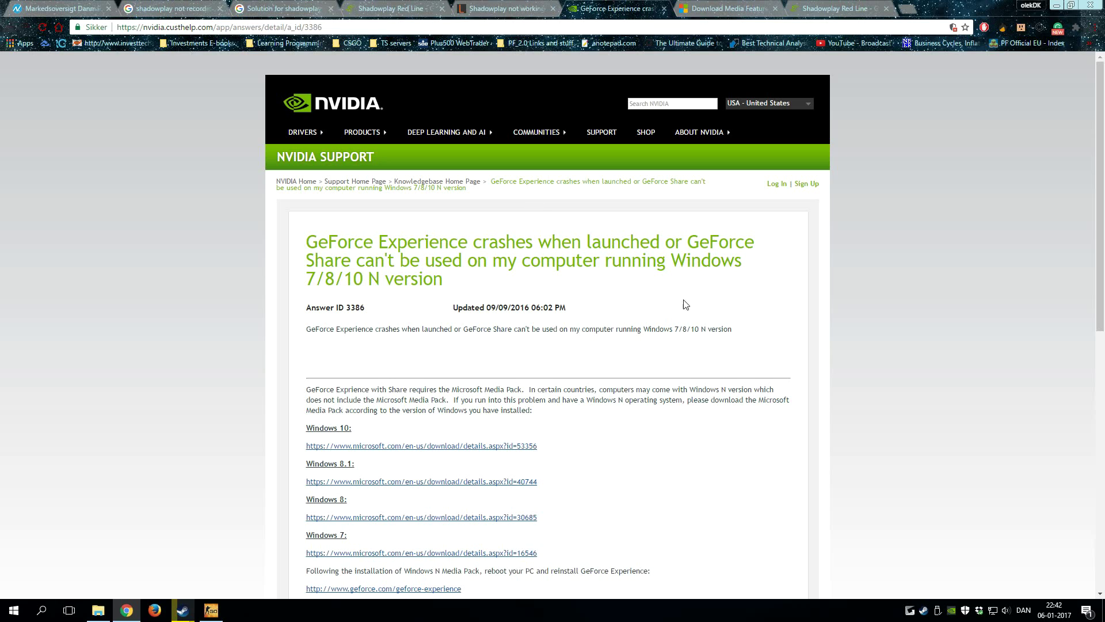
{"action": "scroll", "coordinate": [412, 388], "scroll_direction": "down", "scroll_amount": 3}
{"action": "scroll", "coordinate": [437, 345], "scroll_direction": "up", "scroll_amount": 3}
{"action": "scroll", "coordinate": [522, 303], "scroll_direction": "down", "scroll_amount": 5}
{"action": "scroll", "coordinate": [522, 303], "scroll_direction": "up", "scroll_amount": 5}
Step: Highlight the Windows 10 heading and open its microsoft.com Media Pack link in a new tab
{"action": "left_click_drag", "start_coordinate": [303, 428], "coordinate": [373, 436]}
{"action": "left_click", "coordinate": [345, 414]}
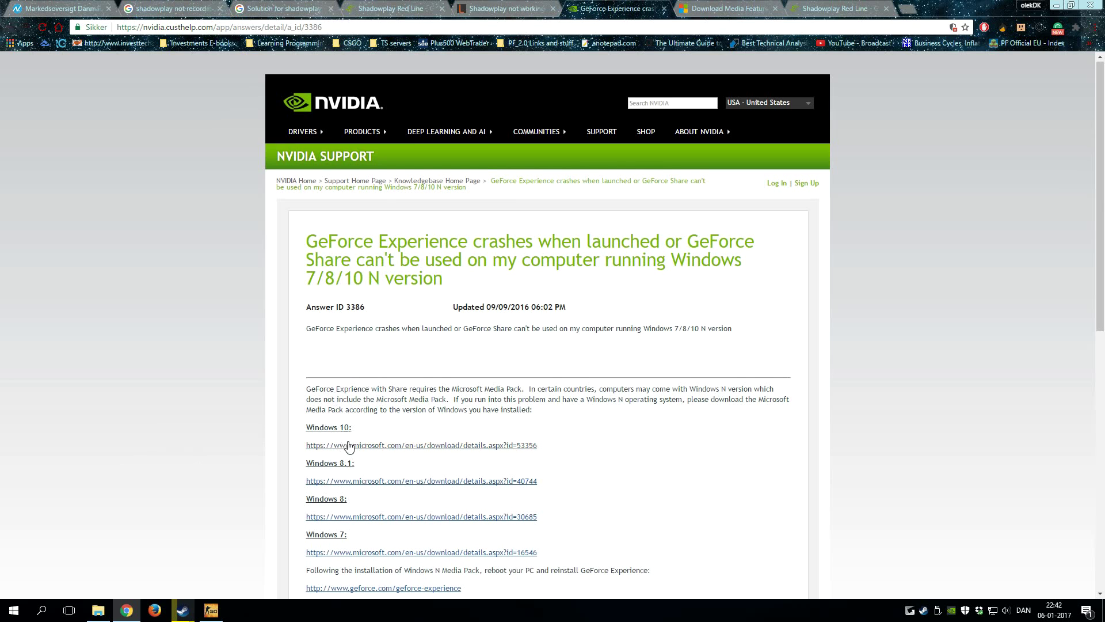
{"action": "scroll", "coordinate": [360, 266], "scroll_direction": "down", "scroll_amount": 5}
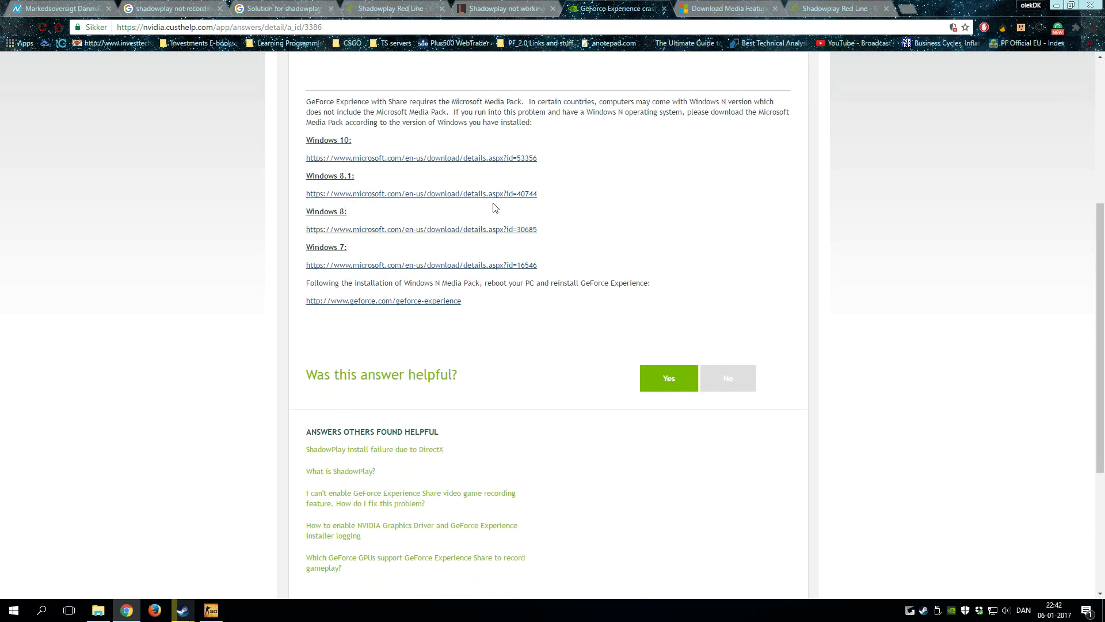
{"action": "scroll", "coordinate": [494, 208], "scroll_direction": "up", "scroll_amount": 4}
{"action": "middle_click", "coordinate": [382, 388]}
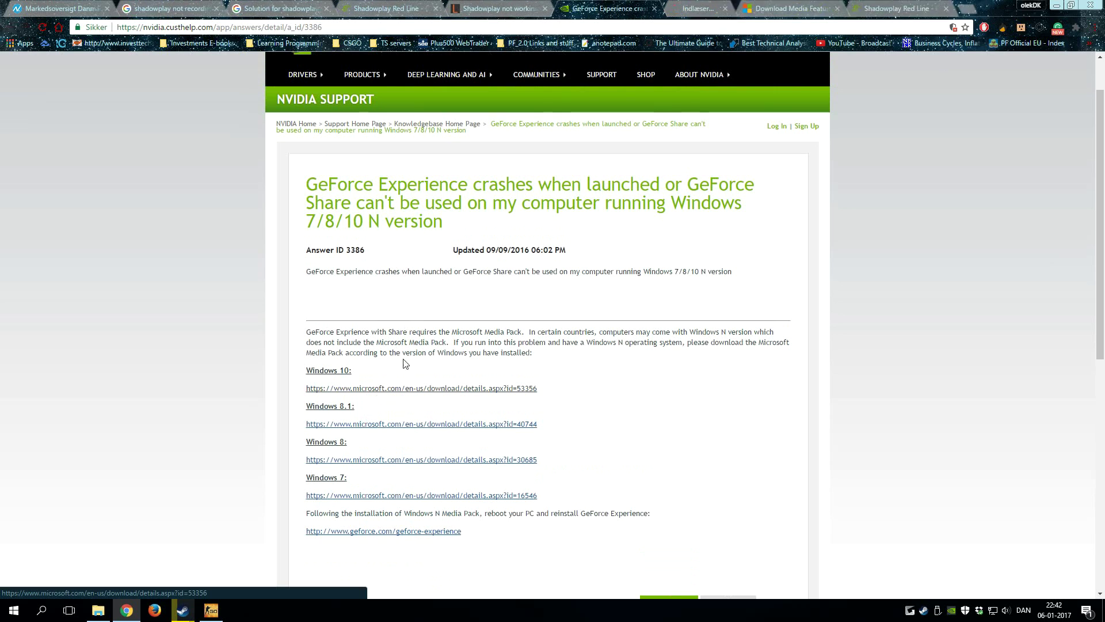
Step: Keep English as the language and bring up the KB3133719 x64 and x86 .msu download choices
{"action": "key", "text": "ctrl+Tab"}
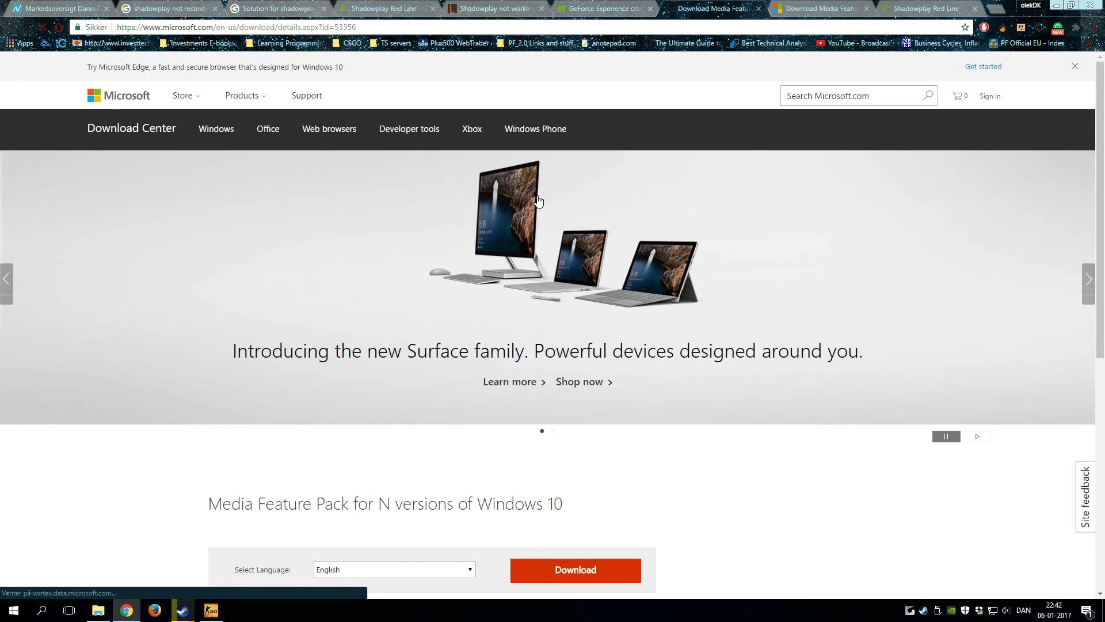
{"action": "scroll", "coordinate": [552, 230], "scroll_direction": "down", "scroll_amount": 4}
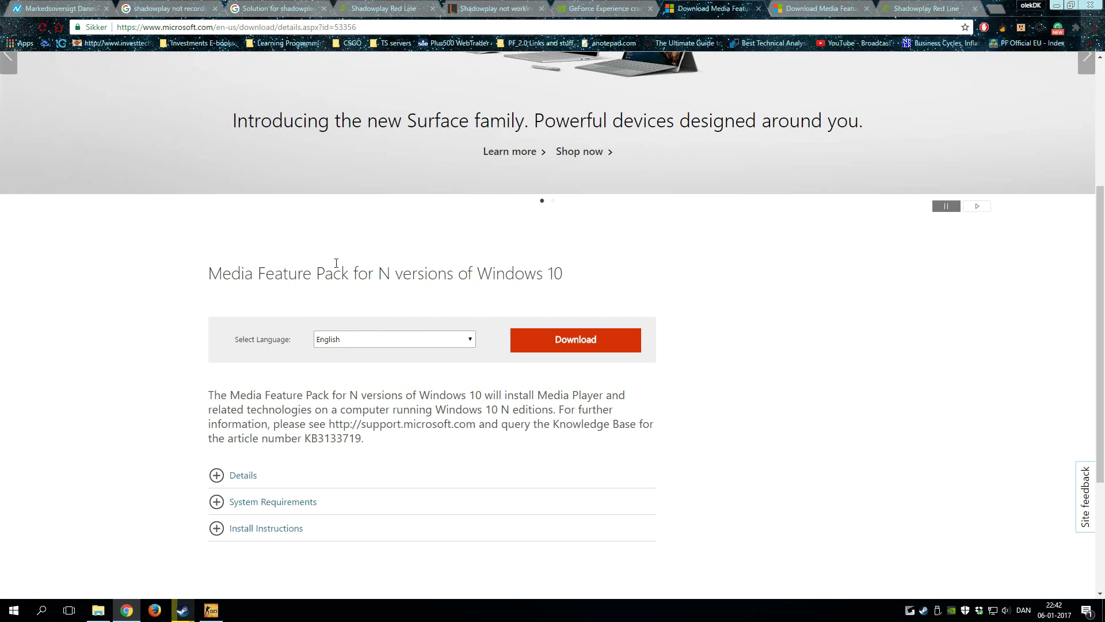
{"action": "left_click", "coordinate": [402, 340]}
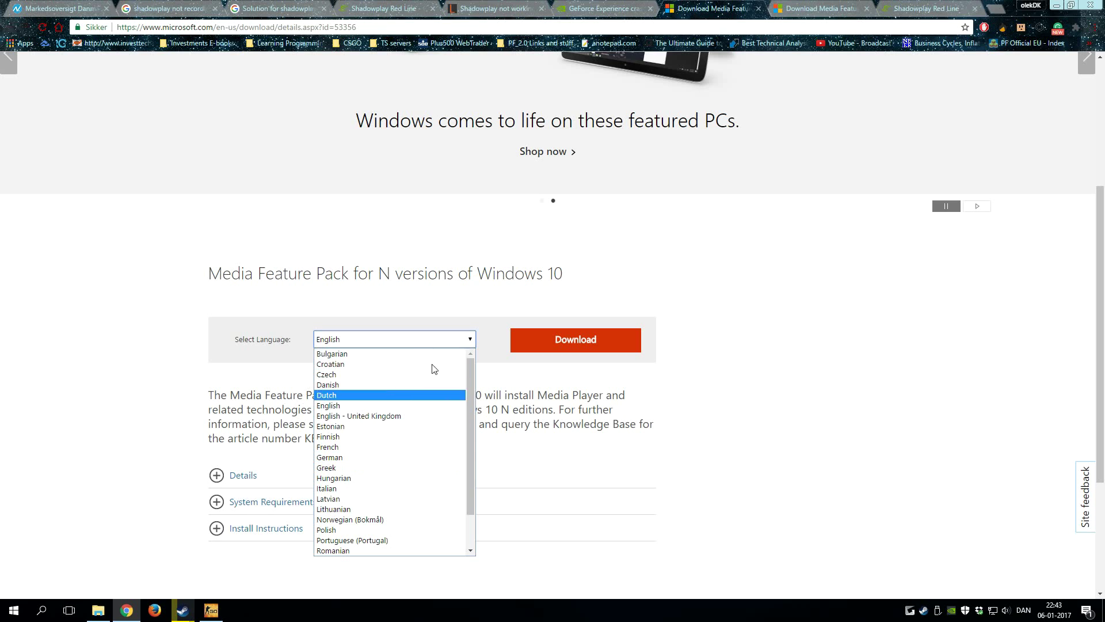
{"action": "left_click", "coordinate": [444, 340]}
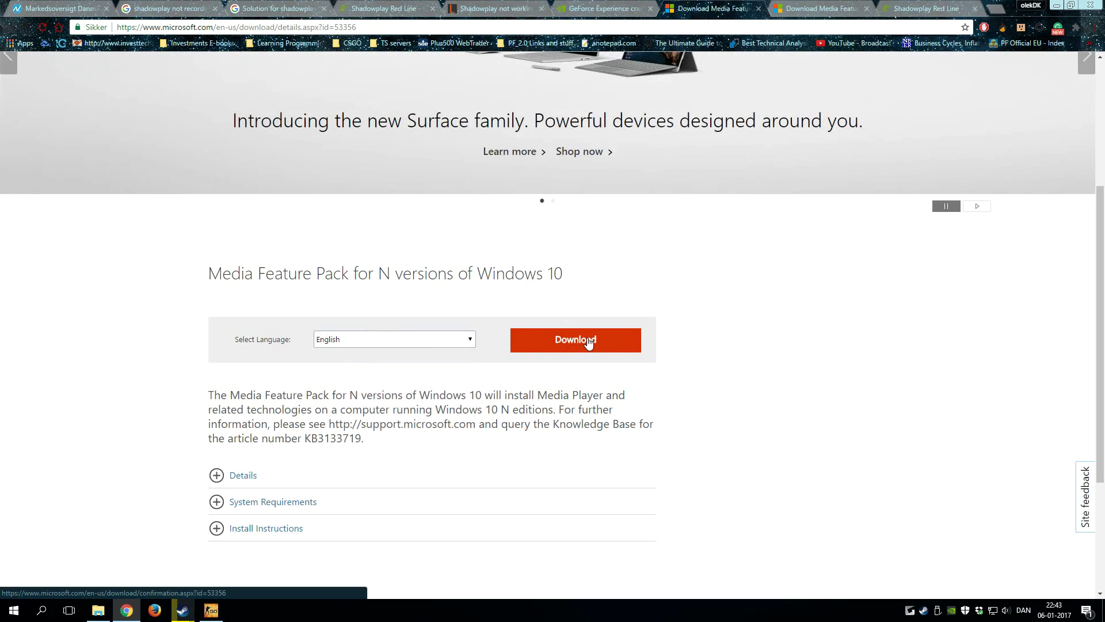
{"action": "left_click", "coordinate": [589, 343]}
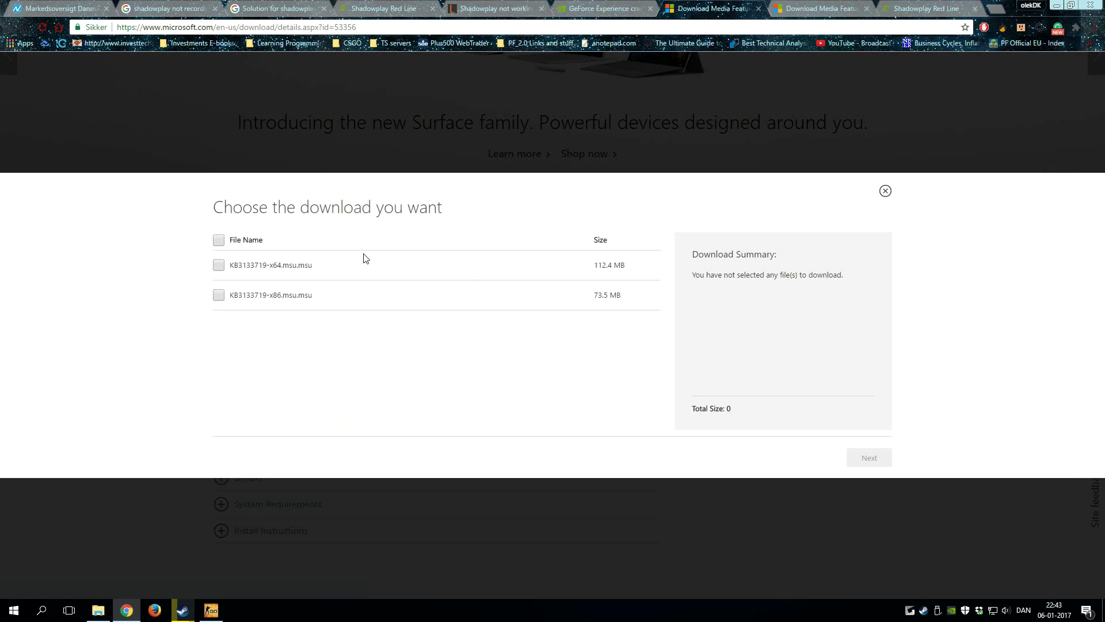
{"action": "left_click_drag", "start_coordinate": [322, 279], "coordinate": [269, 295]}
{"action": "left_click", "coordinate": [284, 261]}
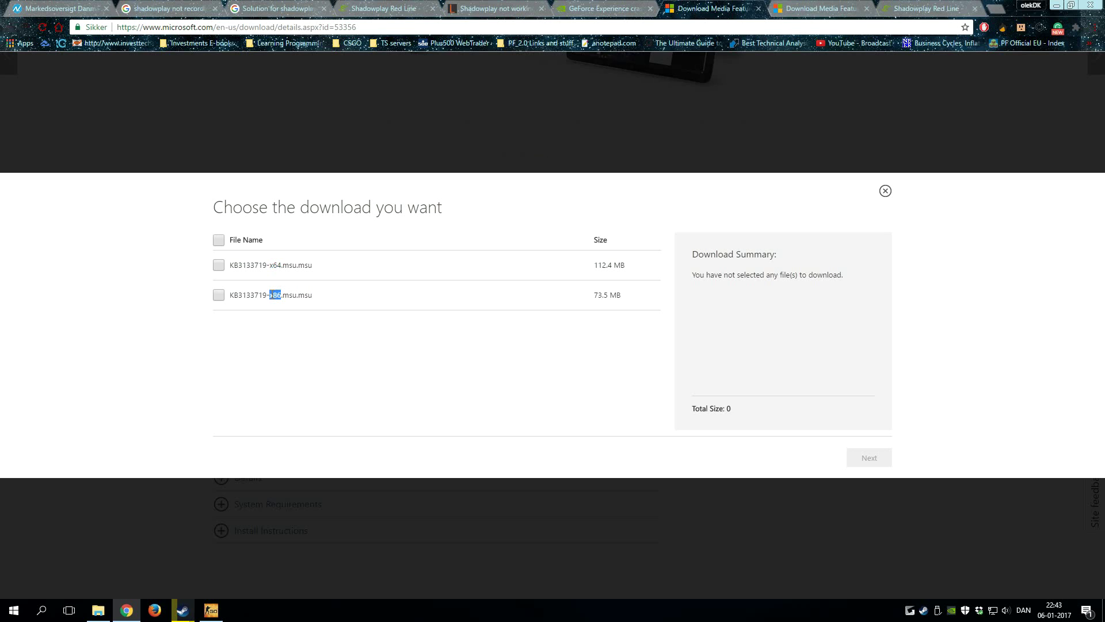
Step: Dismiss the download dialog and confirm in System that Windows is 10 Education N, 64-bit
{"action": "right_click", "coordinate": [13, 610]}
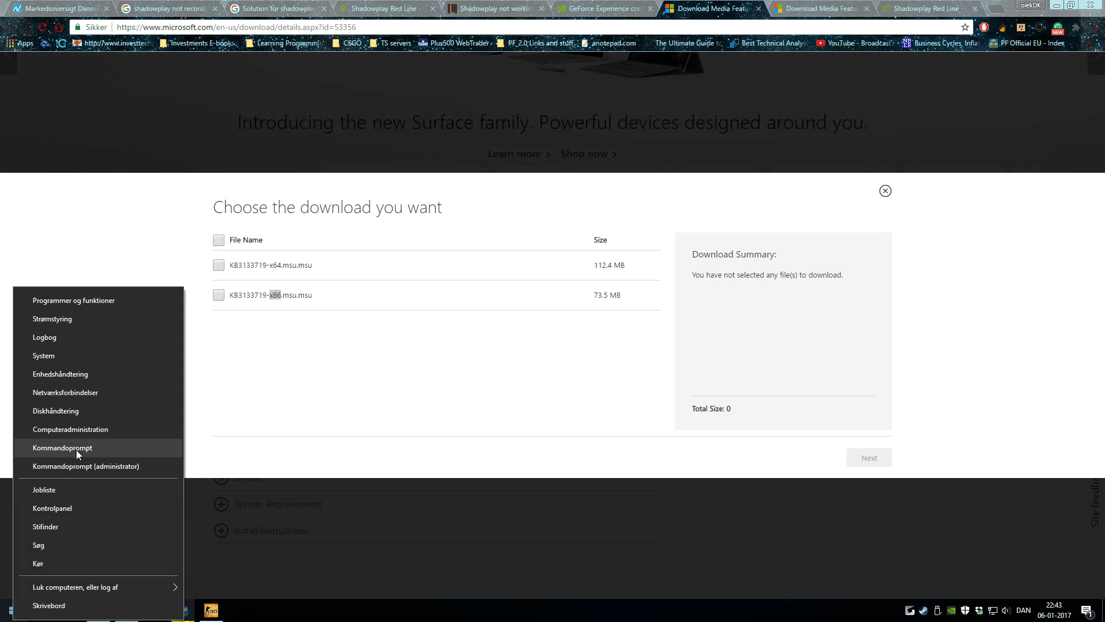
{"action": "left_click", "coordinate": [326, 509]}
{"action": "left_click", "coordinate": [327, 509]}
{"action": "right_click", "coordinate": [13, 610]}
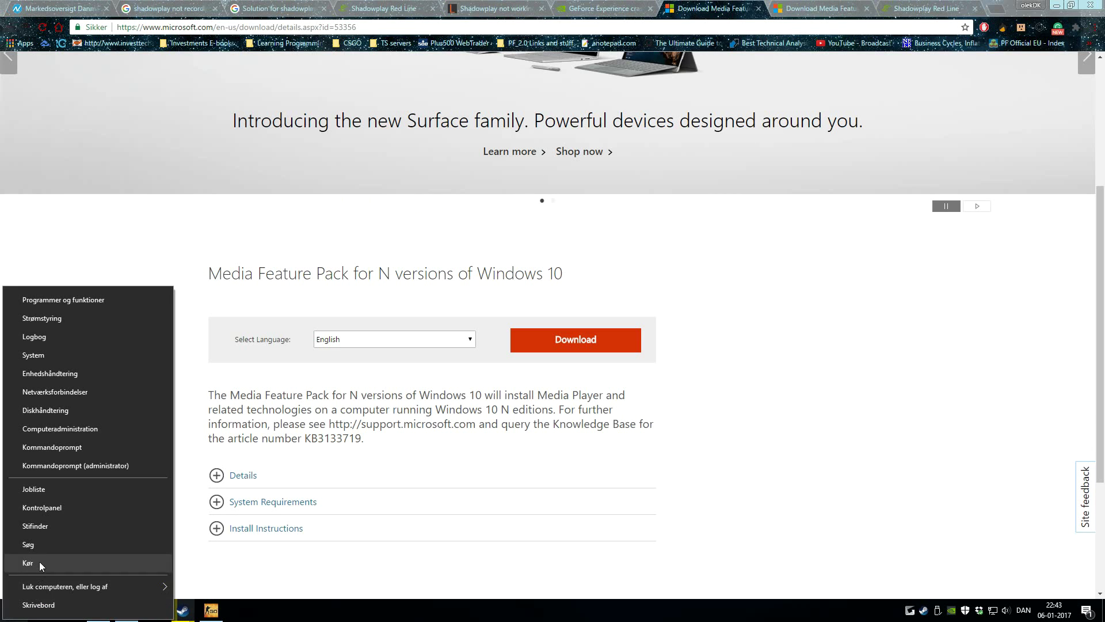
{"action": "left_click", "coordinate": [56, 357]}
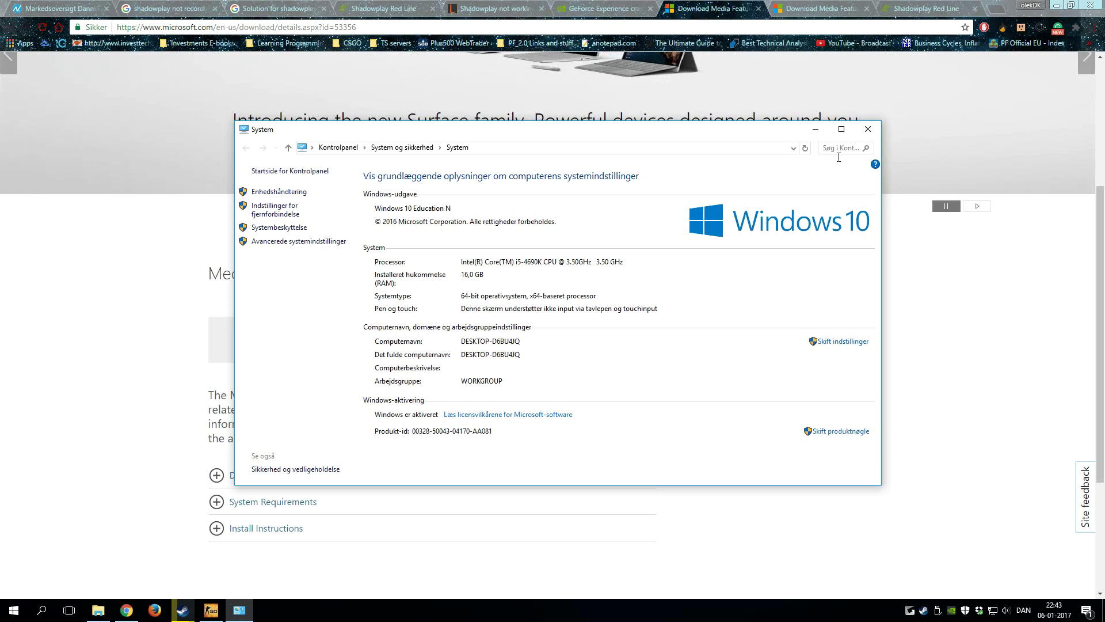
{"action": "left_click", "coordinate": [869, 129]}
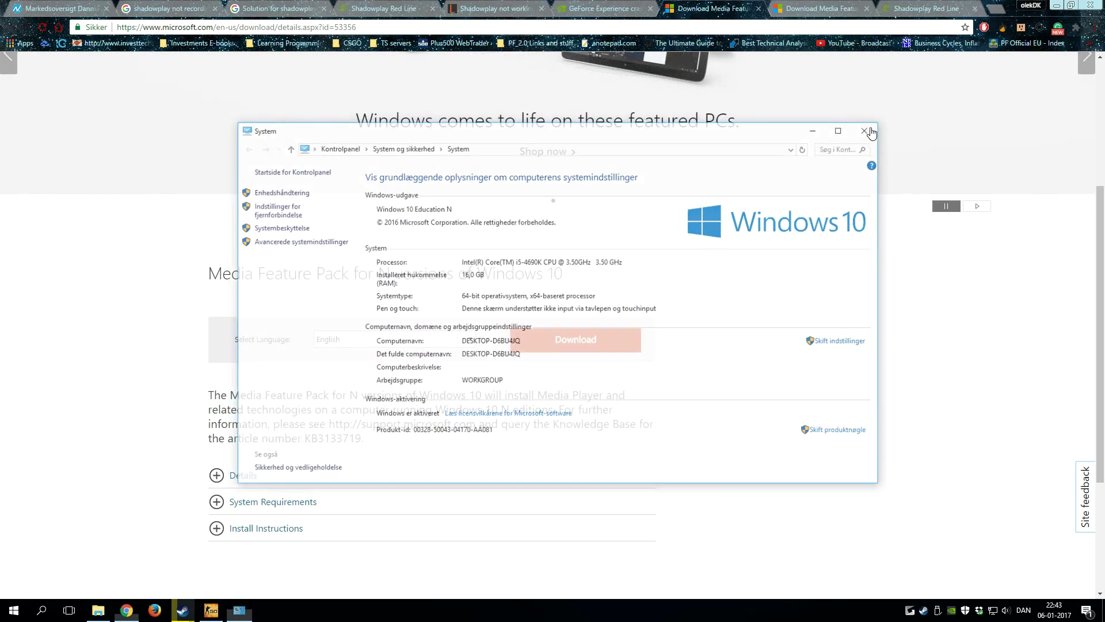
Step: Launch msinfo32 to see Windows 10 Education N, build 14393, on an x64-based PC
{"action": "key", "text": "super"}
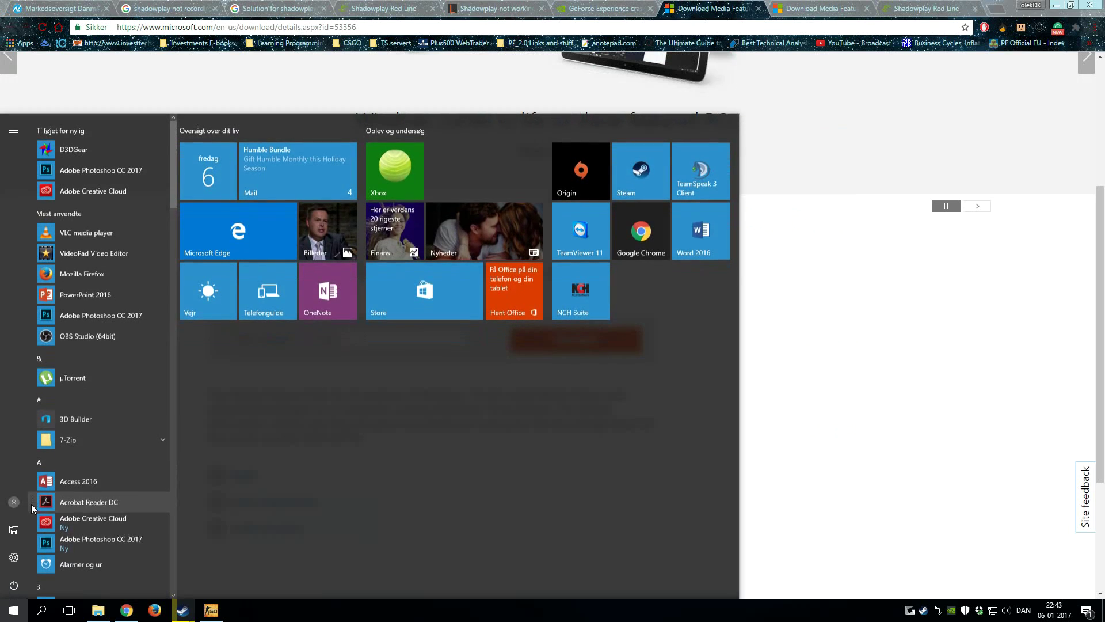
{"action": "key", "text": "super"}
{"action": "key", "text": "super"}
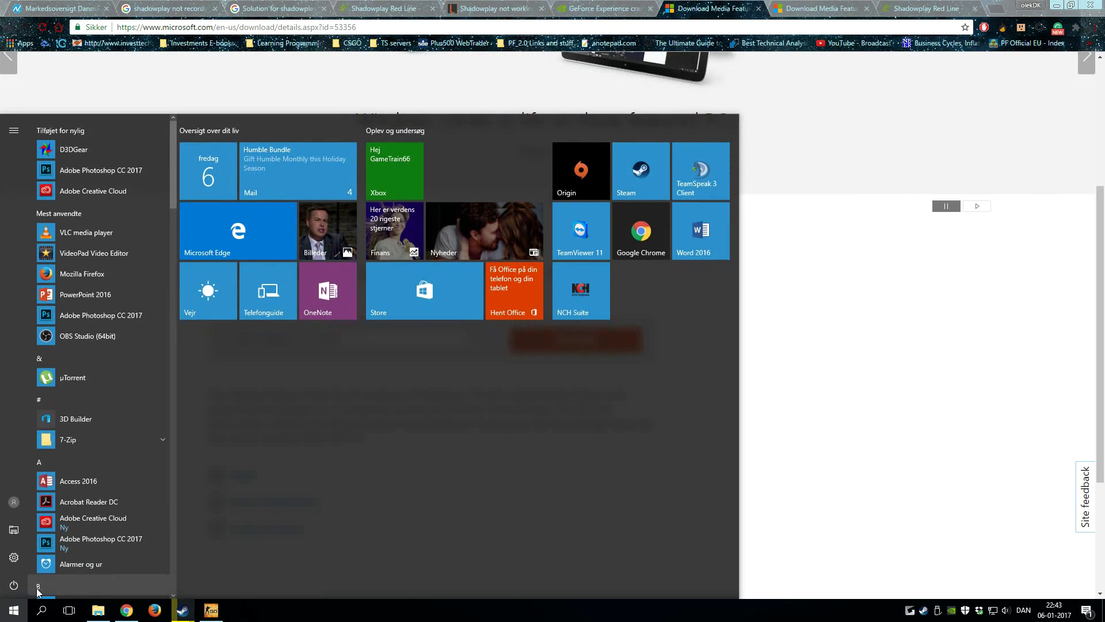
{"action": "type", "text": "msinfo32"}
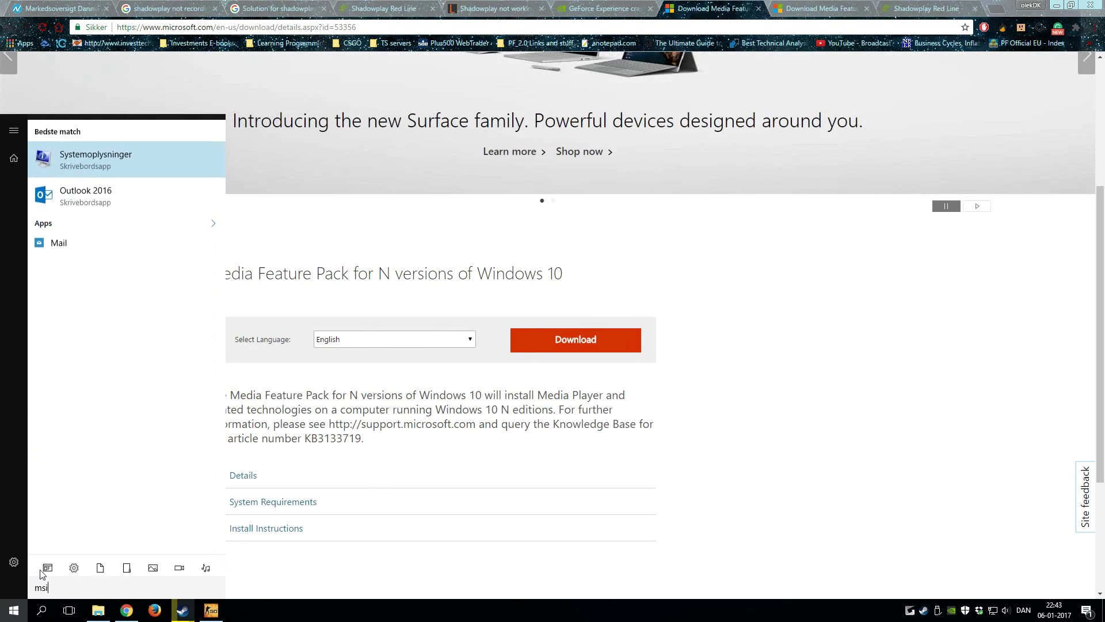
{"action": "key", "text": "Return"}
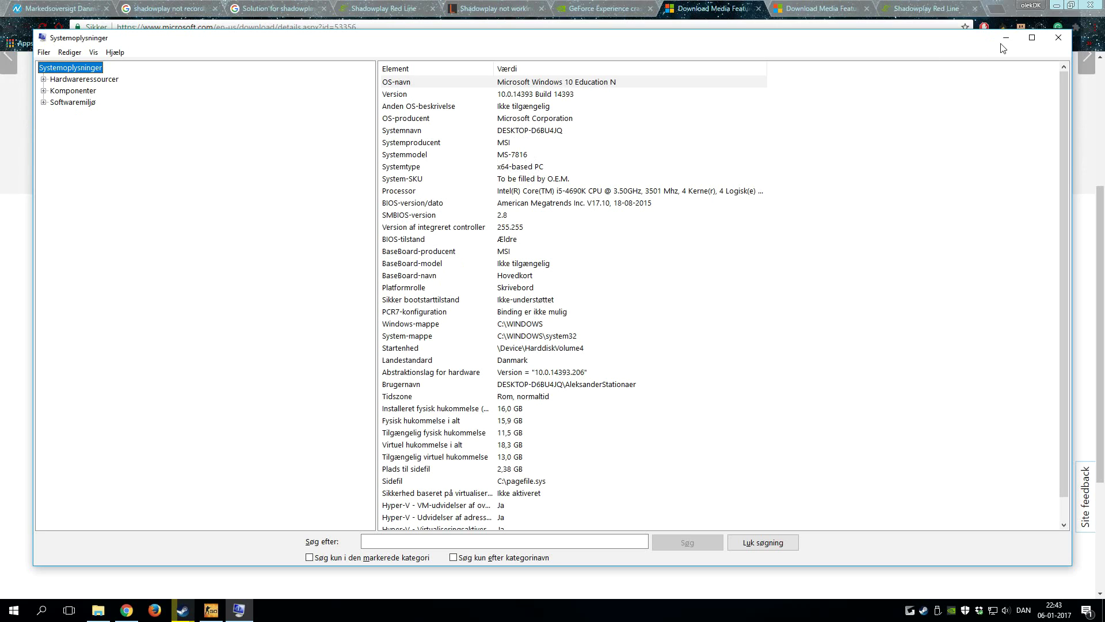
Step: Close System Information and review the Media Feature Pack for N versions of Windows 10 page
{"action": "left_click", "coordinate": [1059, 39]}
{"action": "scroll", "coordinate": [554, 211], "scroll_direction": "up", "scroll_amount": 4}
{"action": "scroll", "coordinate": [548, 302], "scroll_direction": "down", "scroll_amount": 2}
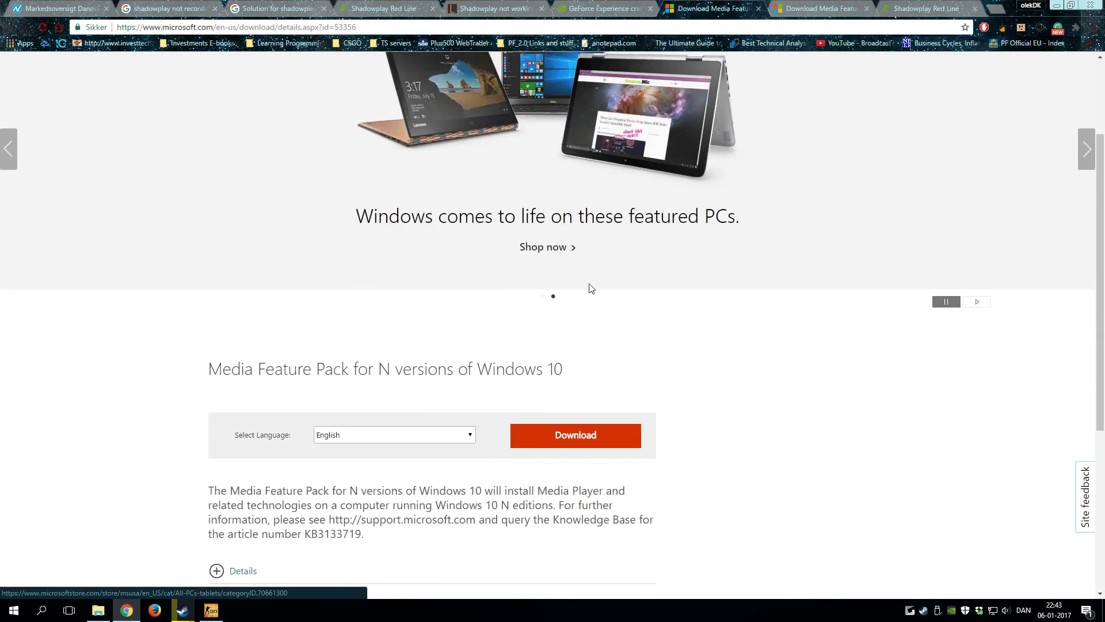
{"action": "scroll", "coordinate": [589, 287], "scroll_direction": "up", "scroll_amount": 1}
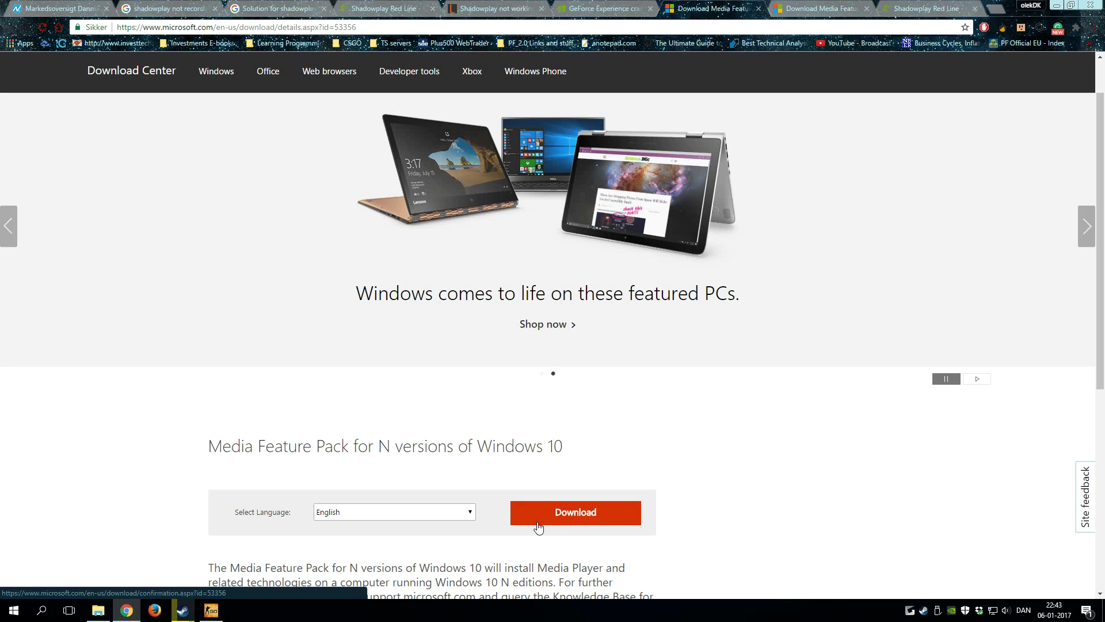
{"action": "scroll", "coordinate": [555, 395], "scroll_direction": "down", "scroll_amount": 5}
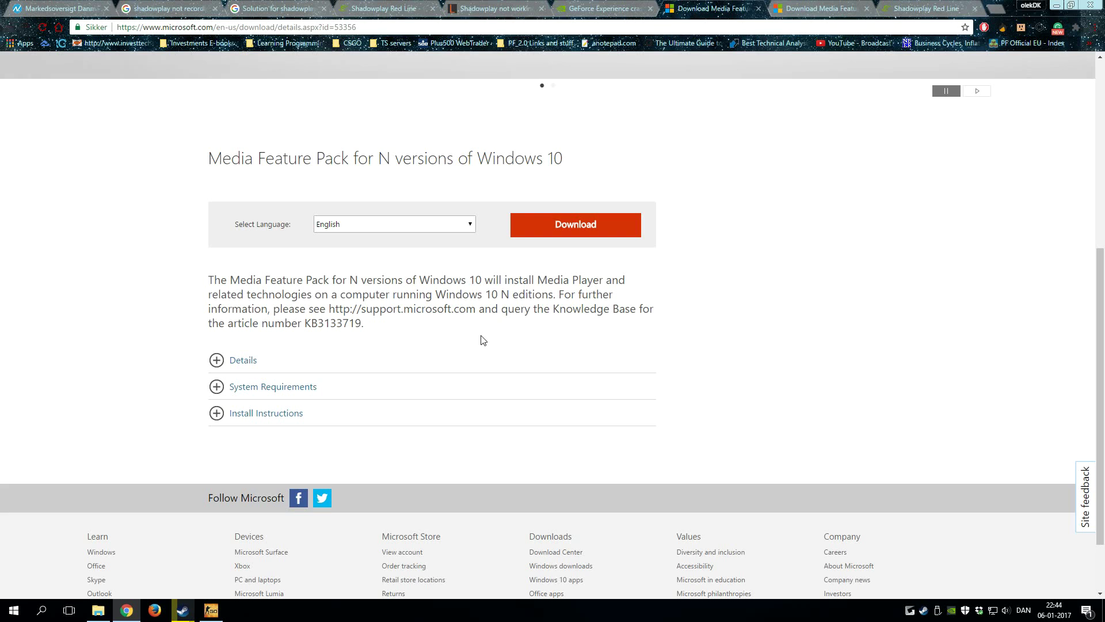
{"action": "scroll", "coordinate": [678, 288], "scroll_direction": "up", "scroll_amount": 6}
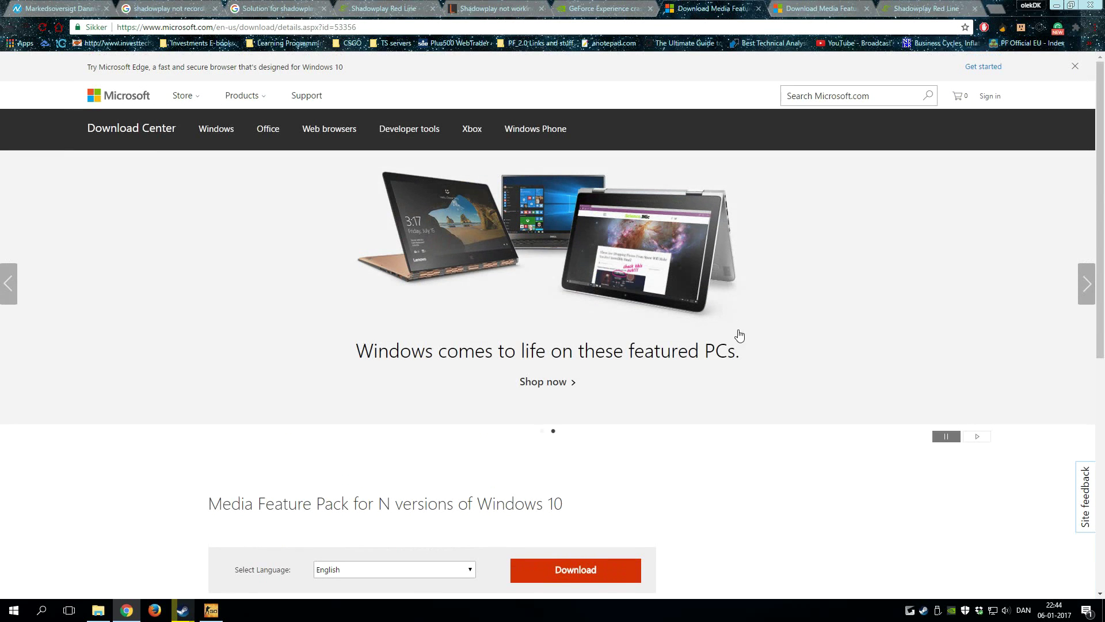
{"action": "scroll", "coordinate": [650, 328], "scroll_direction": "down", "scroll_amount": 5}
{"action": "scroll", "coordinate": [680, 345], "scroll_direction": "up", "scroll_amount": 5}
{"action": "scroll", "coordinate": [787, 370], "scroll_direction": "down", "scroll_amount": 7}
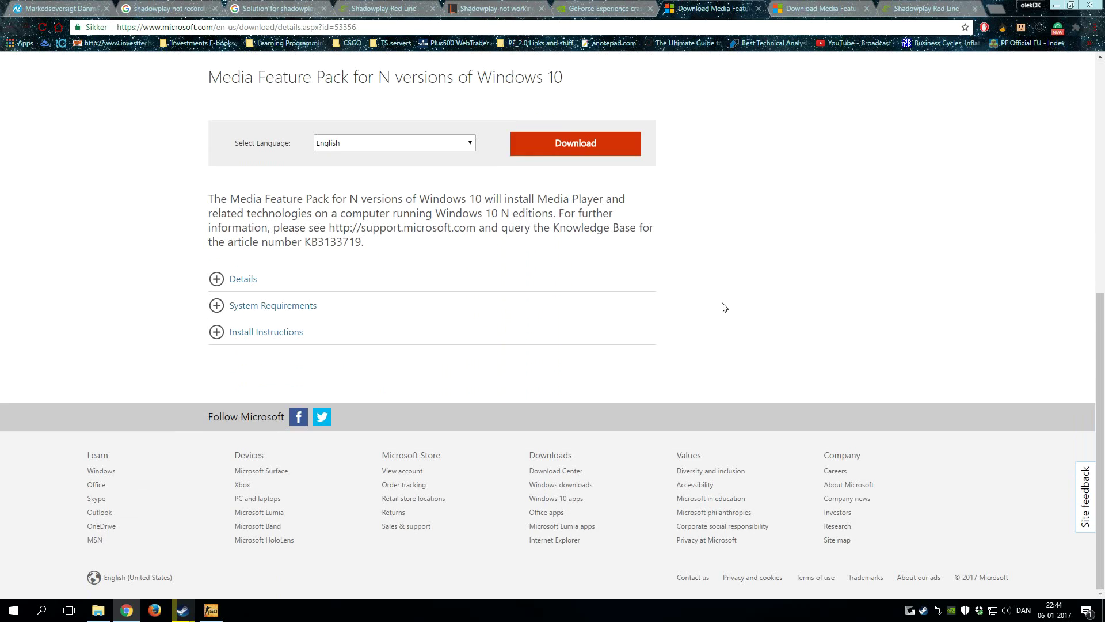